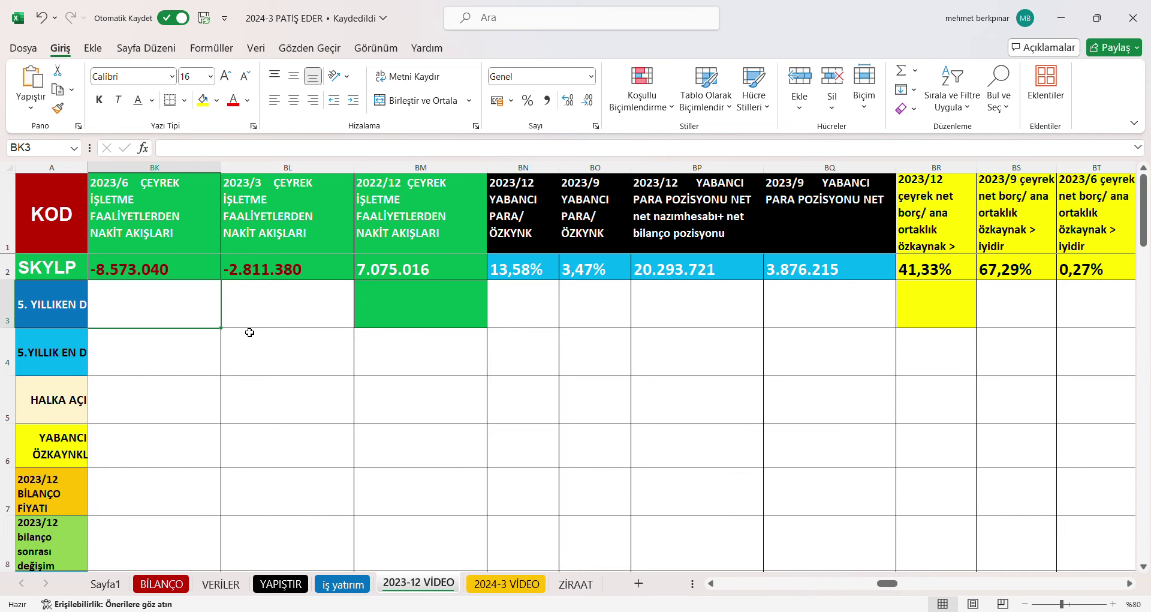
Review SKYLP's quarterly operating cash flows and the cash outflows for tangible and intangible fixed asset purchases.
key(Left)
key(Left)
key(Left)
key(Left)
key(Left)
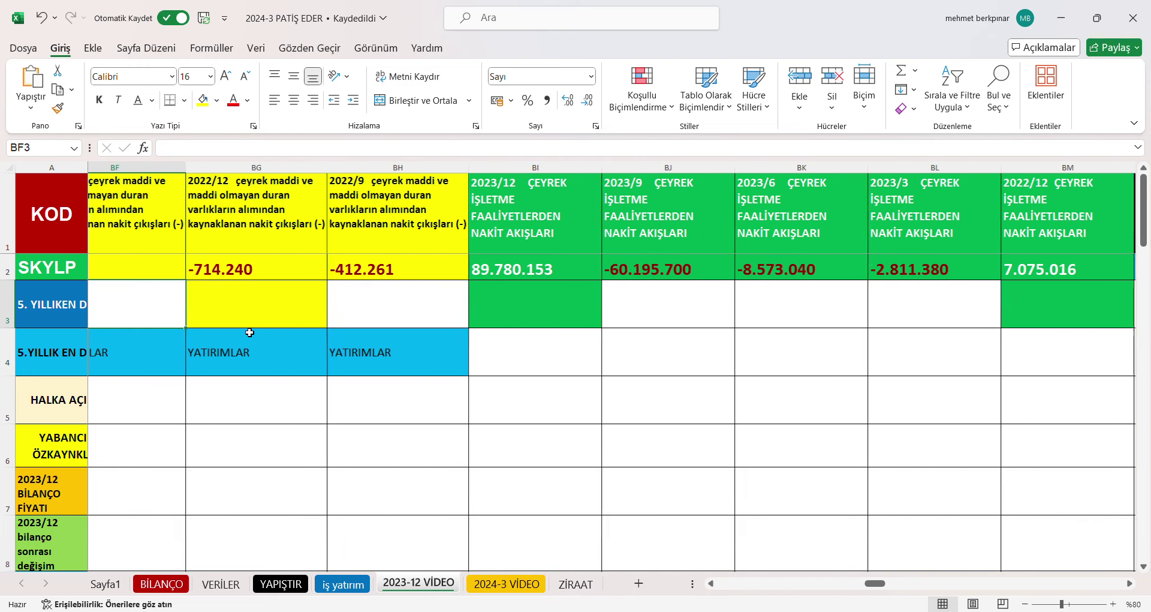
key(Left)
key(Left)
key(Left)
key(Left)
key(Left)
key(Left)
key(Left)
key(Left)
key(Left)
key(Left)
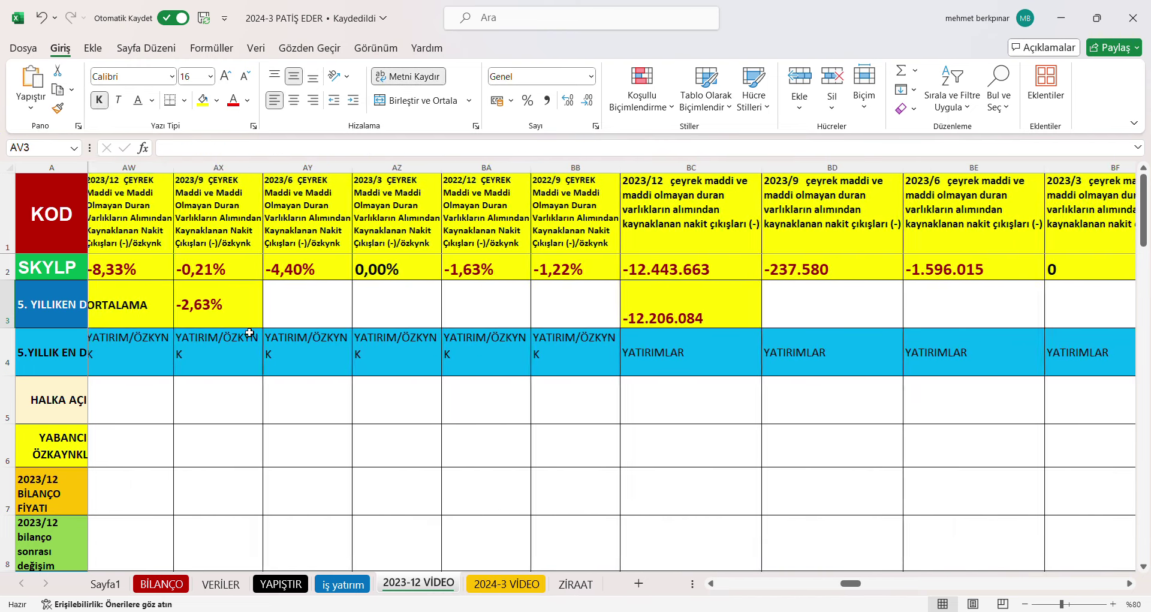
key(Left)
key(Left)
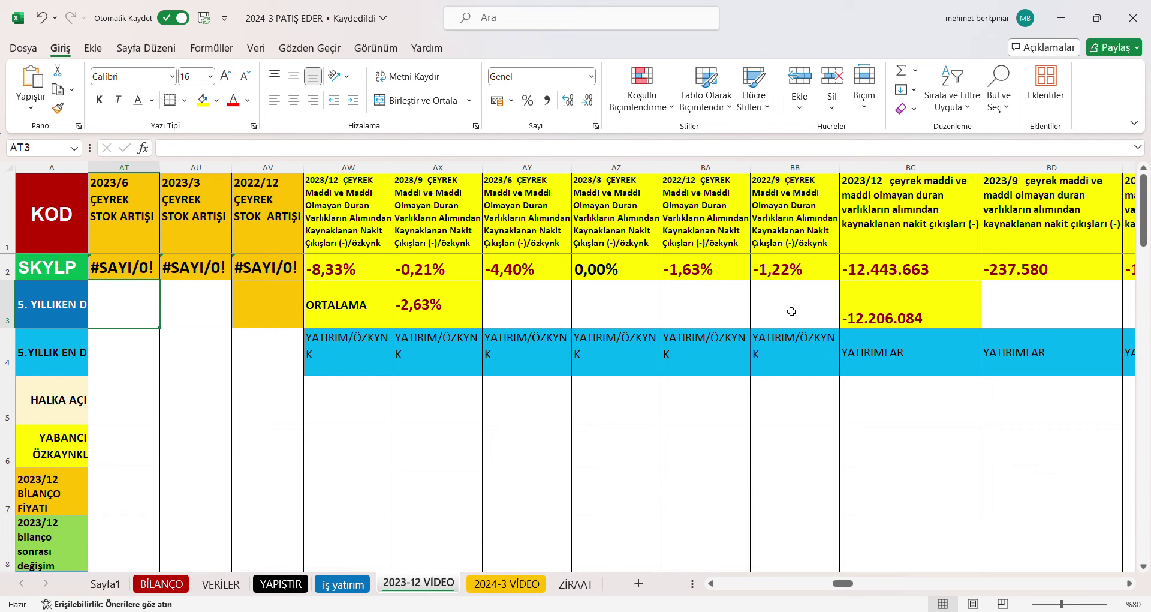
Examine SKYLP's quarterly stock increase columns and the HASILAT/ÖZKYNK ratios from 2023/12 back to 2022/6.
click(379, 304)
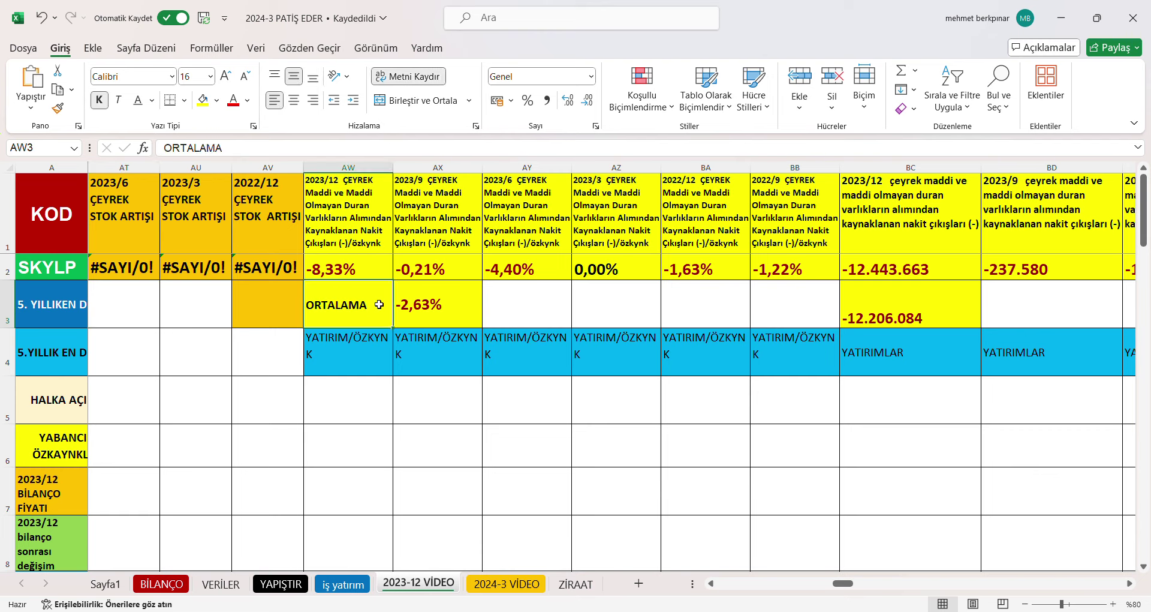
key(Left)
key(Left)
key(Left)
key(Left)
key(Left)
key(Left)
key(Left)
key(Left)
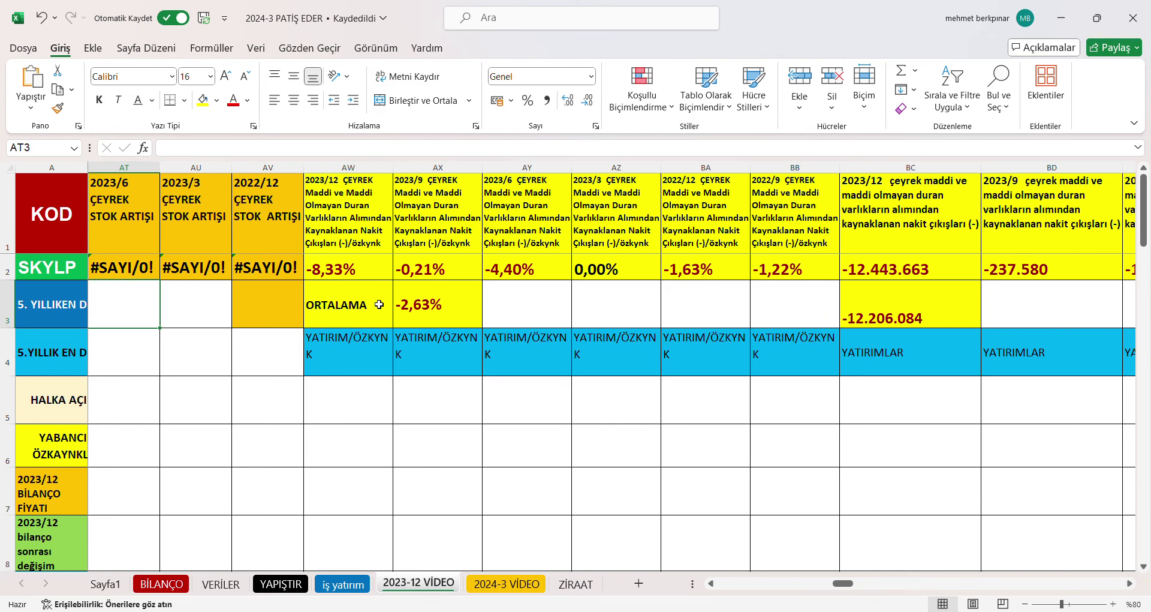
key(Left)
key(Left)
key(Left)
key(Left)
key(Left)
key(Left)
key(Left)
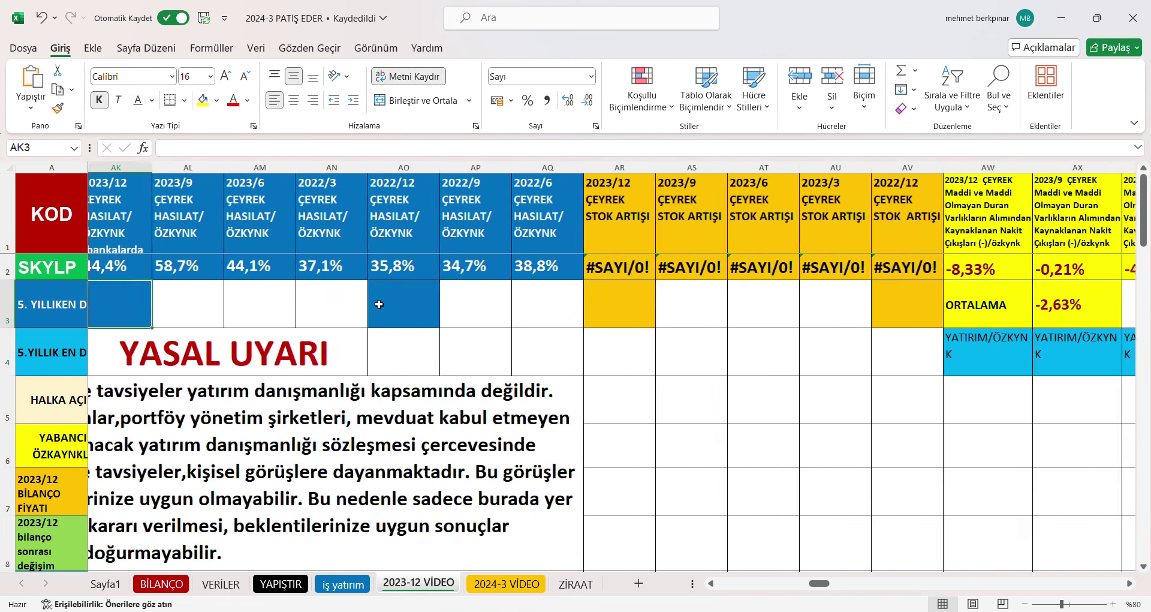
key(Left)
key(Left)
key(Left)
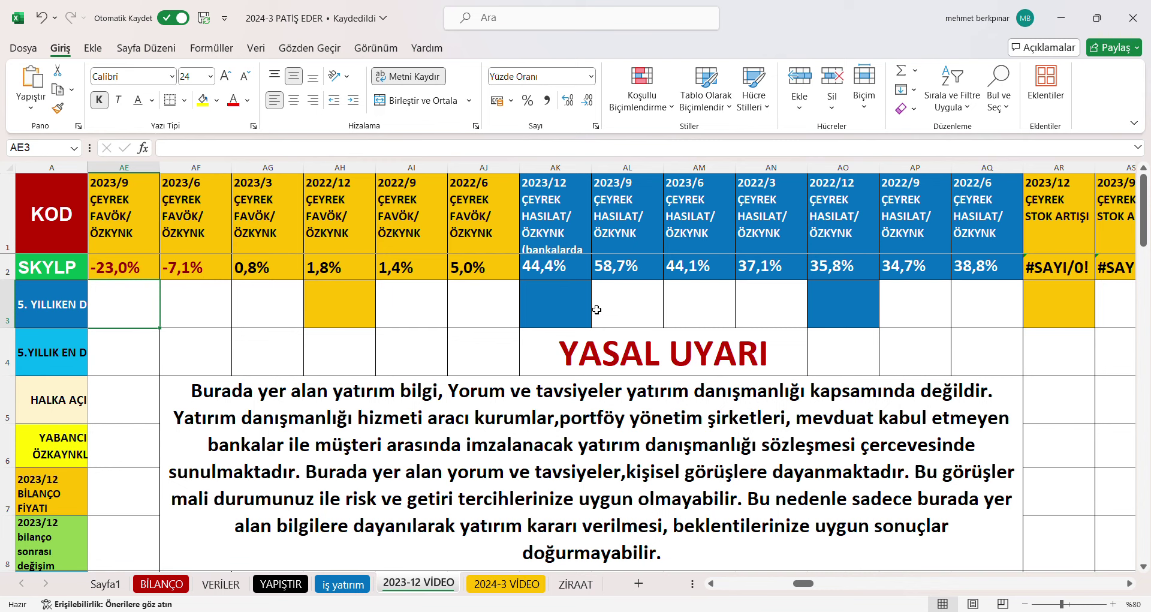
Examine SKYLP's quarterly FAVÖK/ÖZKYNK ratios from 2023/12 back to 2022/6.
click(574, 323)
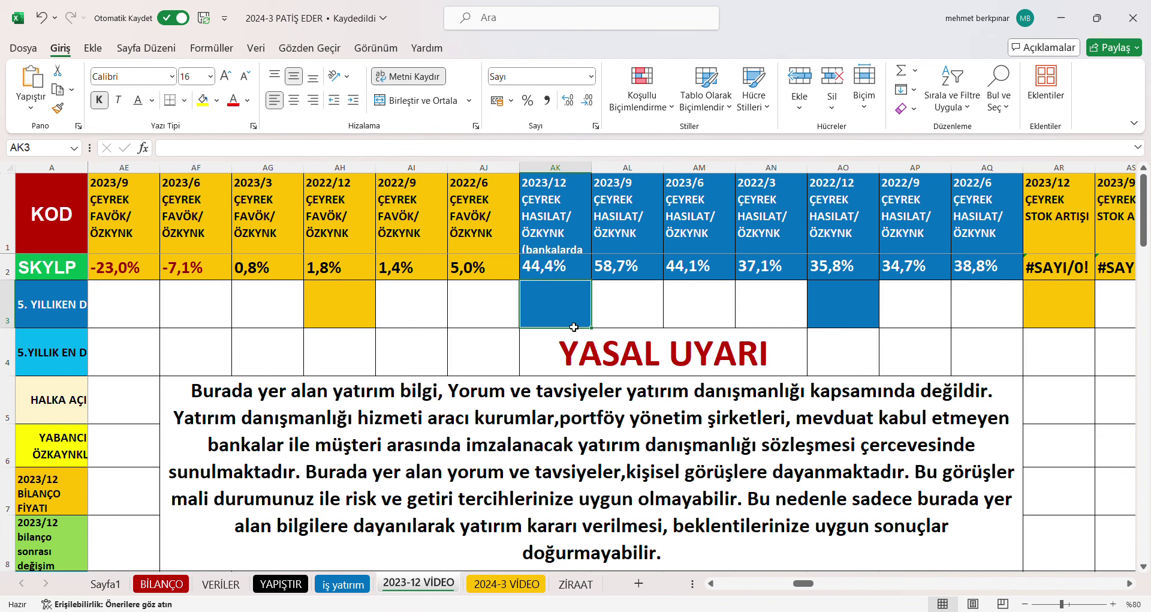
key(Left)
key(Left)
key(Left)
key(Left)
key(Left)
key(Left)
key(Left)
key(Left)
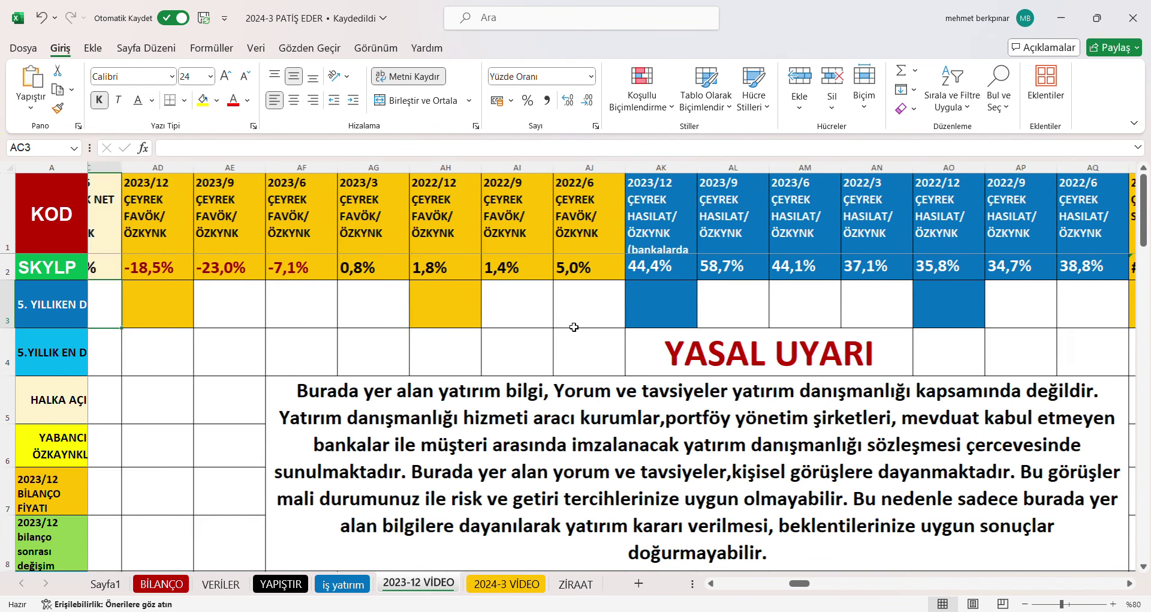
key(Left)
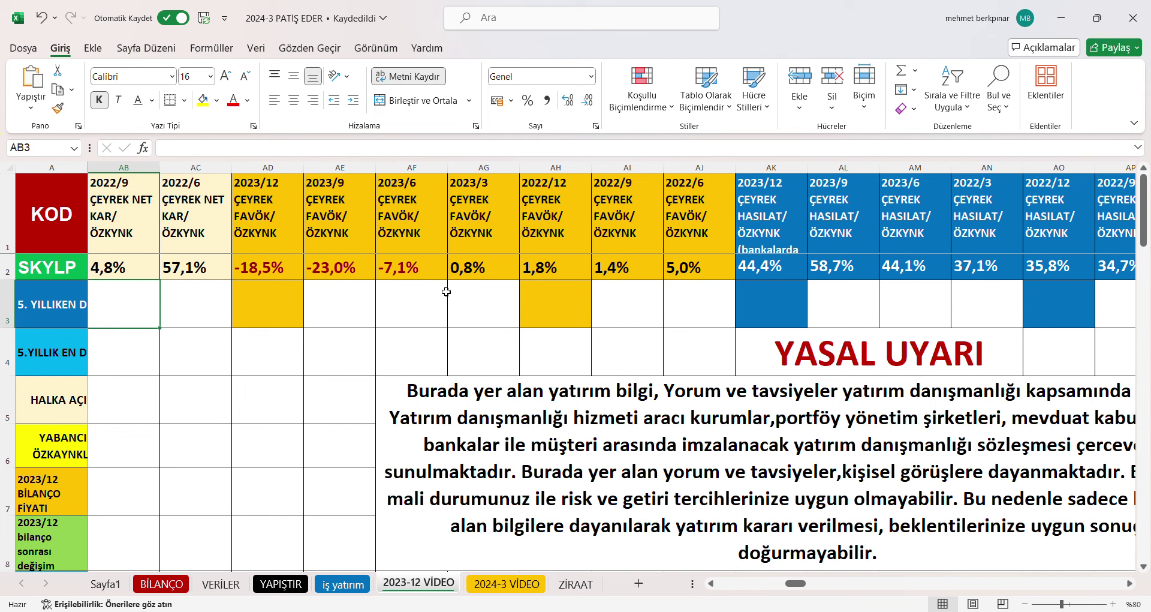
Examine the quarterly NET KAR/ÖZKYNK ratios and the 2023/12 FAVÖK, net profit and non-operating income and expense block.
click(278, 311)
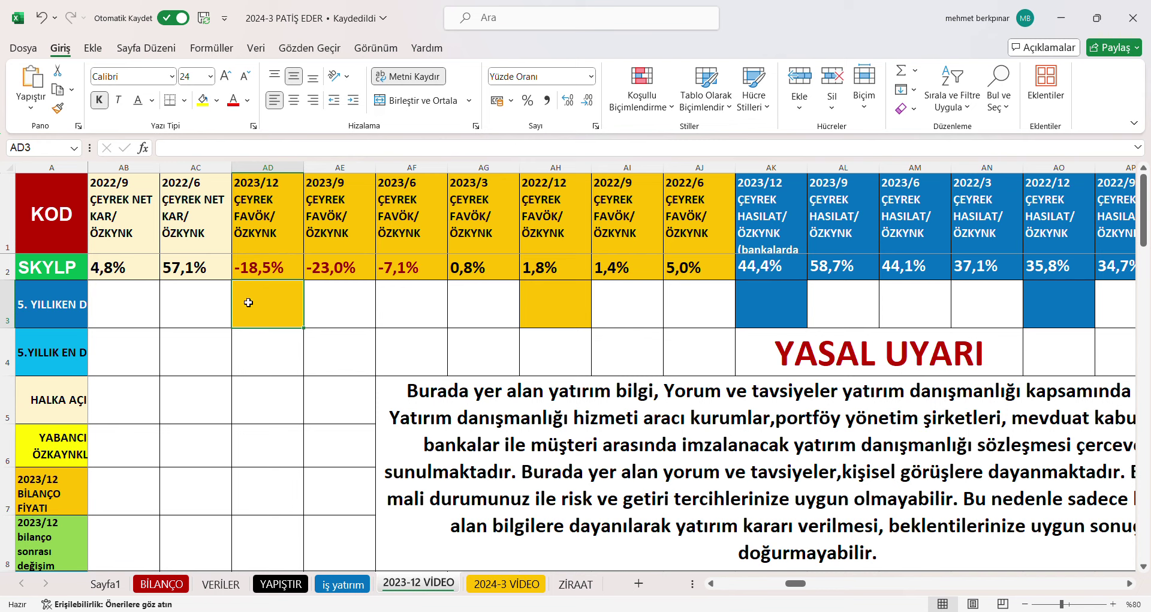
key(Left)
key(Left)
key(Left)
key(Left)
key(Left)
key(Left)
key(Left)
key(Left)
key(Left)
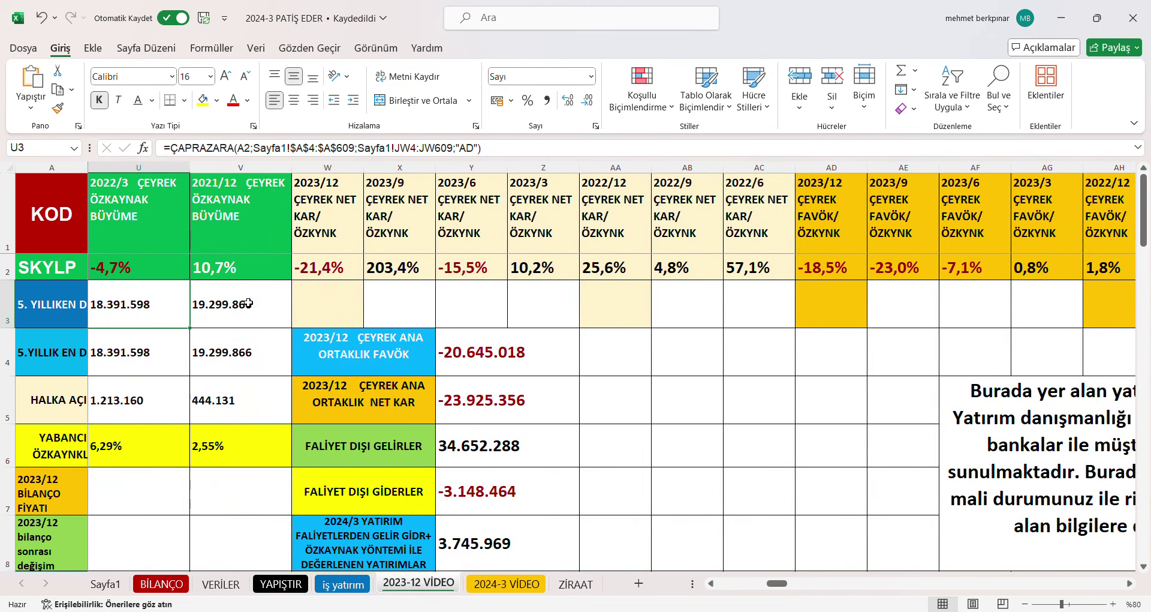
key(Left)
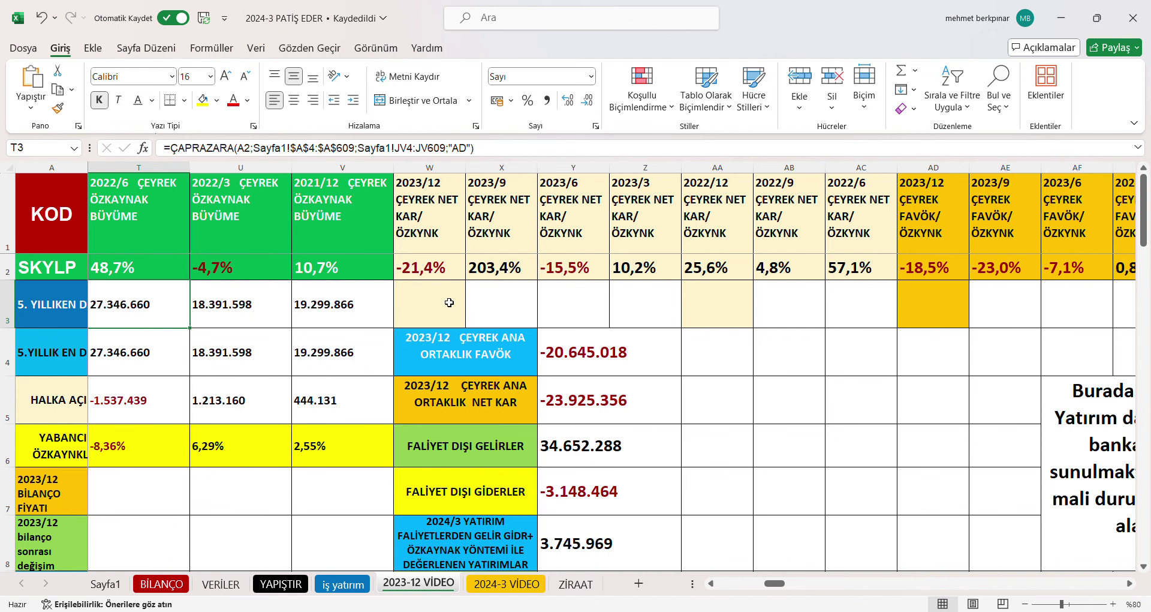
Review the quarterly equity growth rates and the revaluation effect on equity in columns N to V.
key(Left)
key(Left)
key(Left)
key(Left)
key(Left)
key(Left)
key(Left)
key(Left)
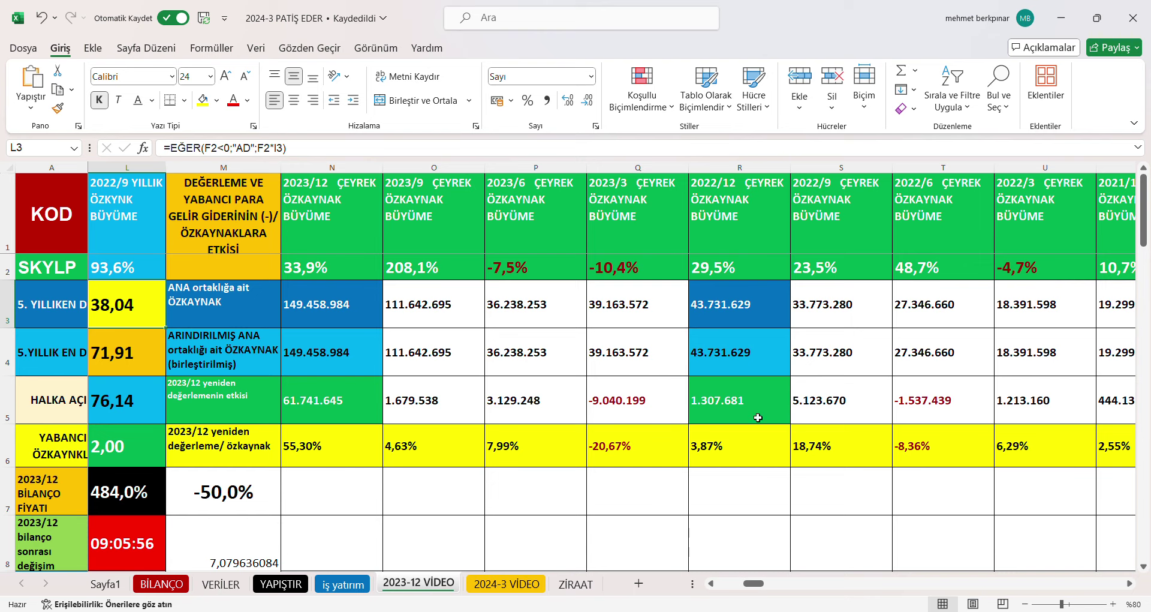
Return to the start of the sheet to read SKYLP's valuation summary in columns A to L.
click(366, 450)
key(Left)
key(Left)
key(Left)
key(Left)
key(Left)
key(Left)
key(Left)
key(Left)
key(Left)
key(Left)
key(Left)
key(Left)
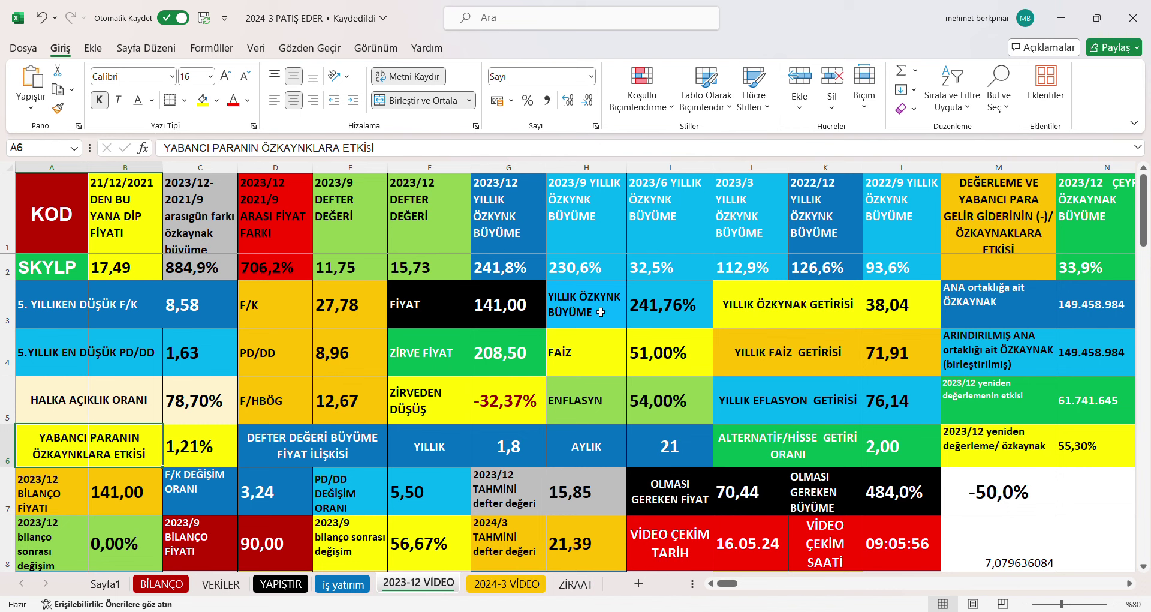
Examine the 2023/12 quarterly equity growth in N2 and the parent equity figures beneath it.
click(1128, 582)
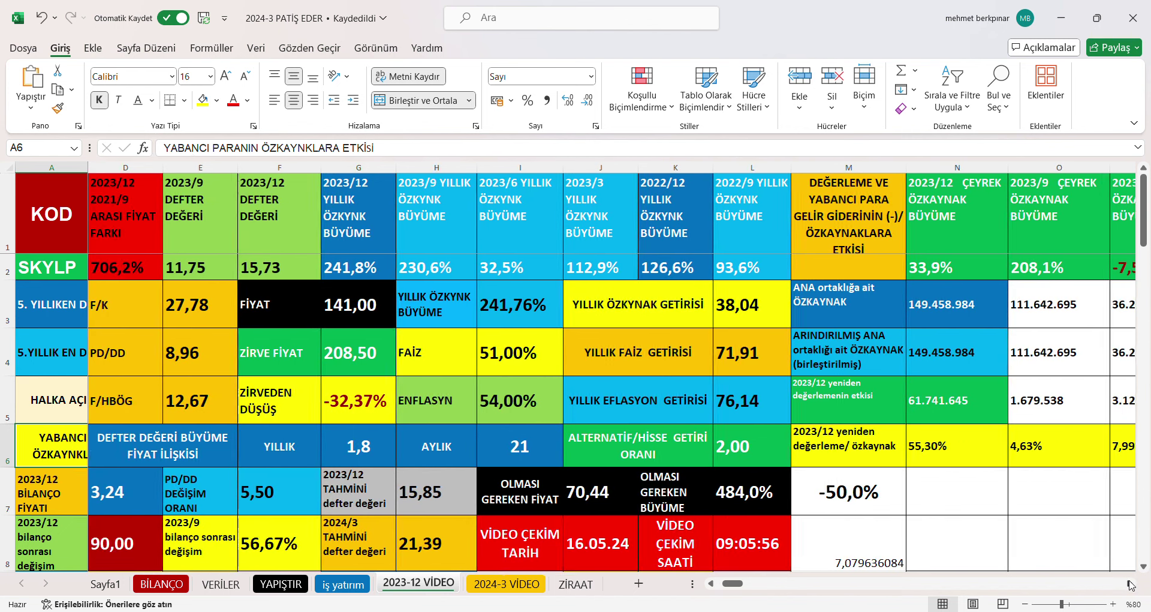
click(1130, 583)
click(1130, 583)
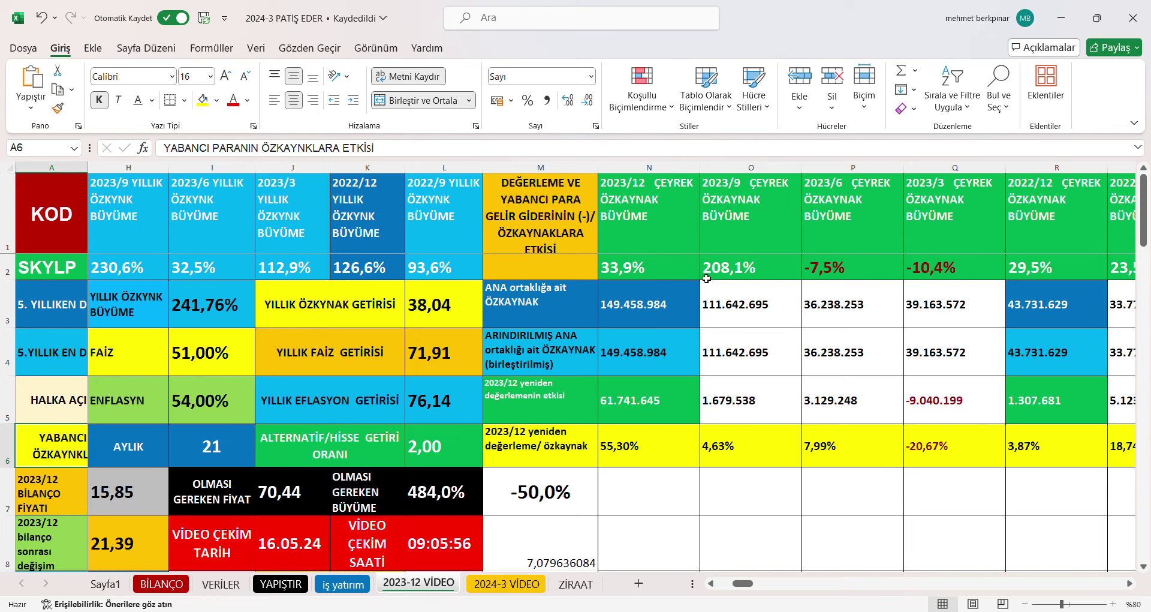
click(634, 279)
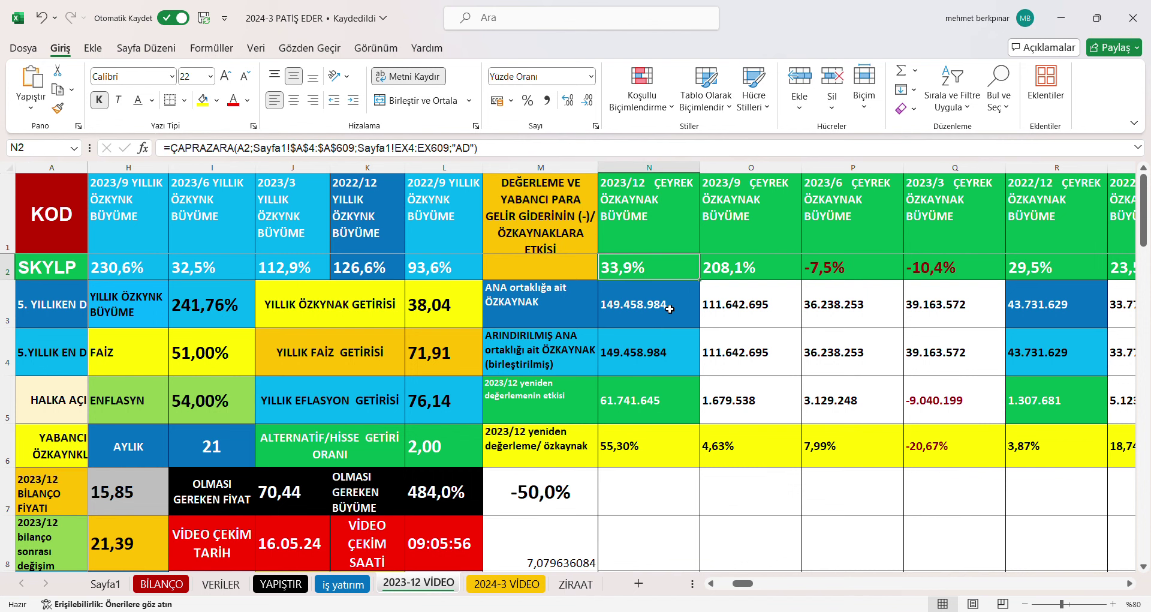
Go back to the SKYLP code cell A2 and read through the valuation ratios, prices and return figures.
key(Left)
key(Left)
key(Left)
key(Left)
key(Left)
key(Left)
key(Left)
key(Left)
key(Left)
key(Left)
key(Left)
key(Left)
key(Left)
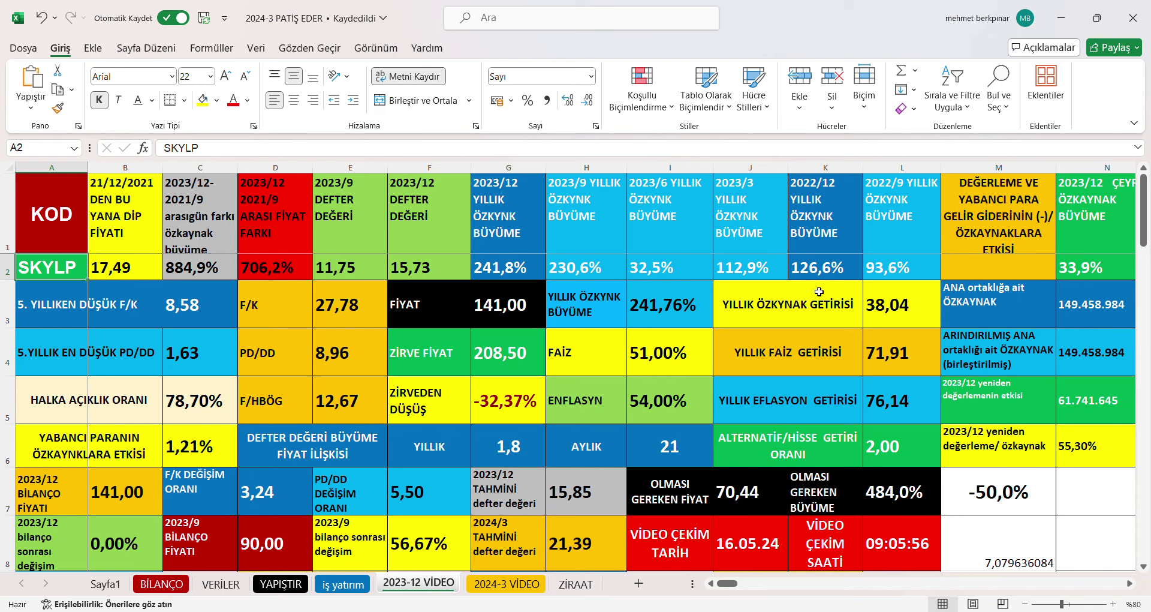
Check the revaluation-to-equity row against the quarterly equity figures, and return to the valuation summary.
click(1130, 583)
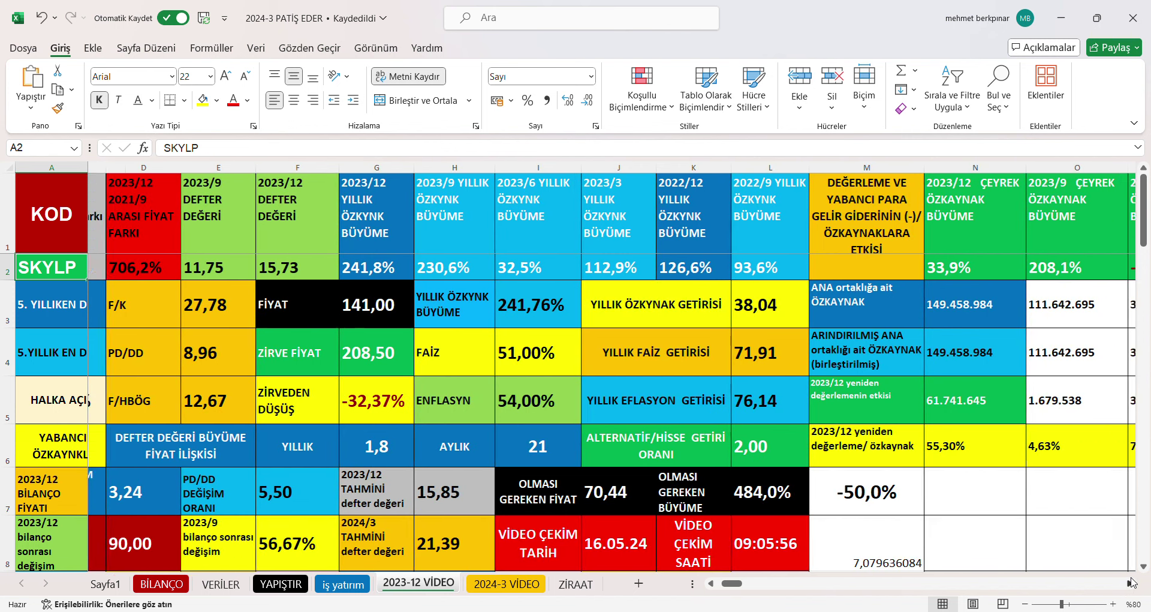
click(1131, 582)
click(1131, 583)
click(1131, 583)
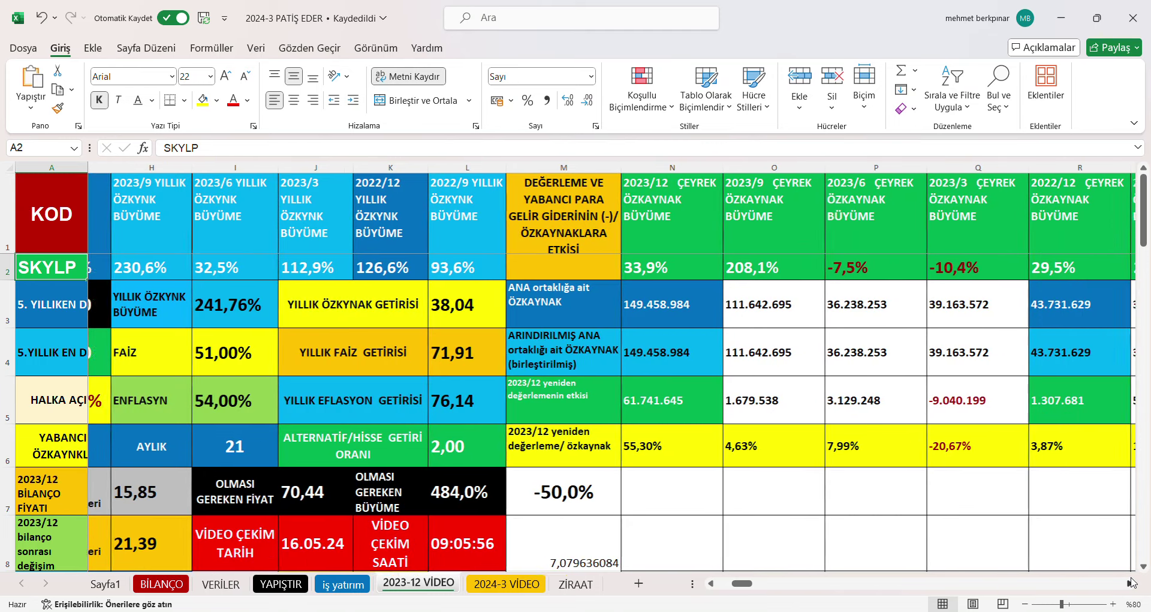
click(1131, 583)
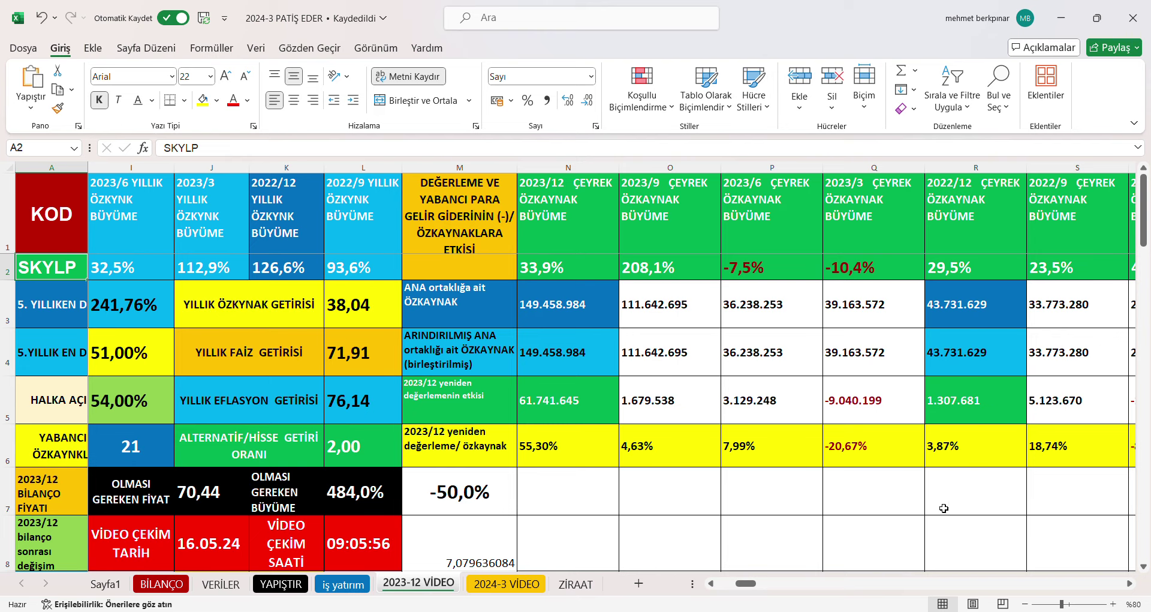
click(712, 584)
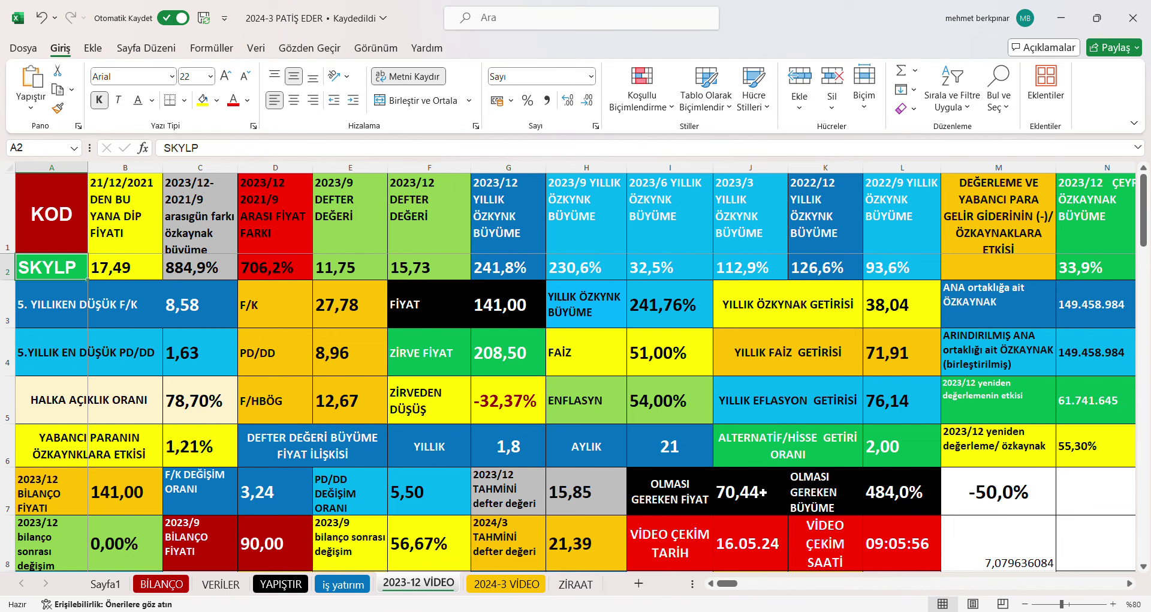
Test the required growth from L7 as a pasted value in the 2023/12 annual equity growth cell G2, and undo it.
click(895, 508)
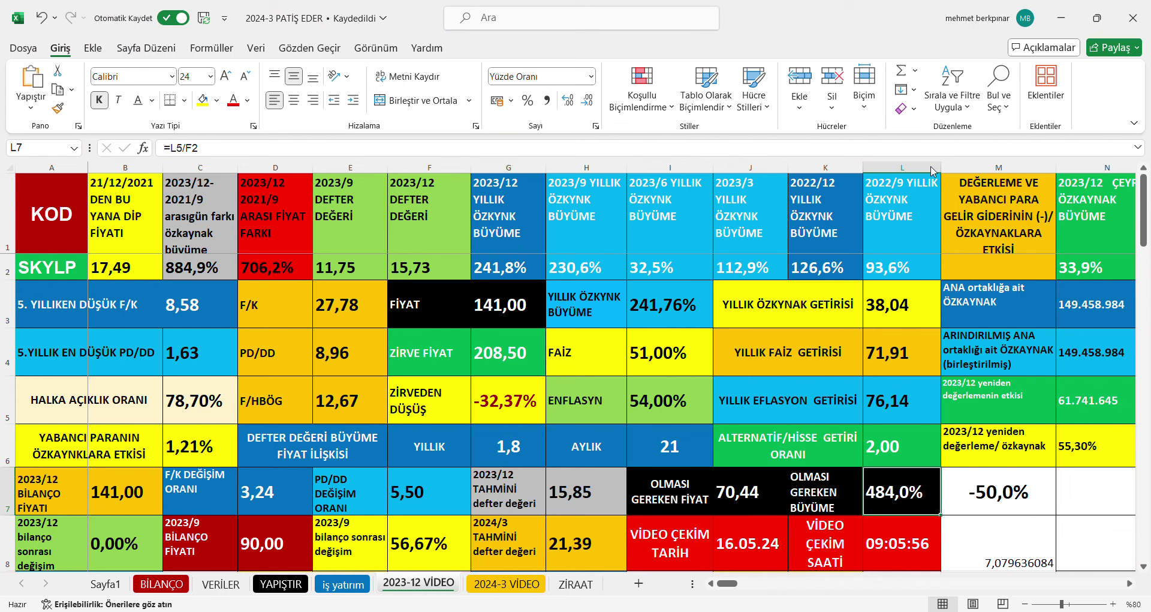
key(ctrl+c)
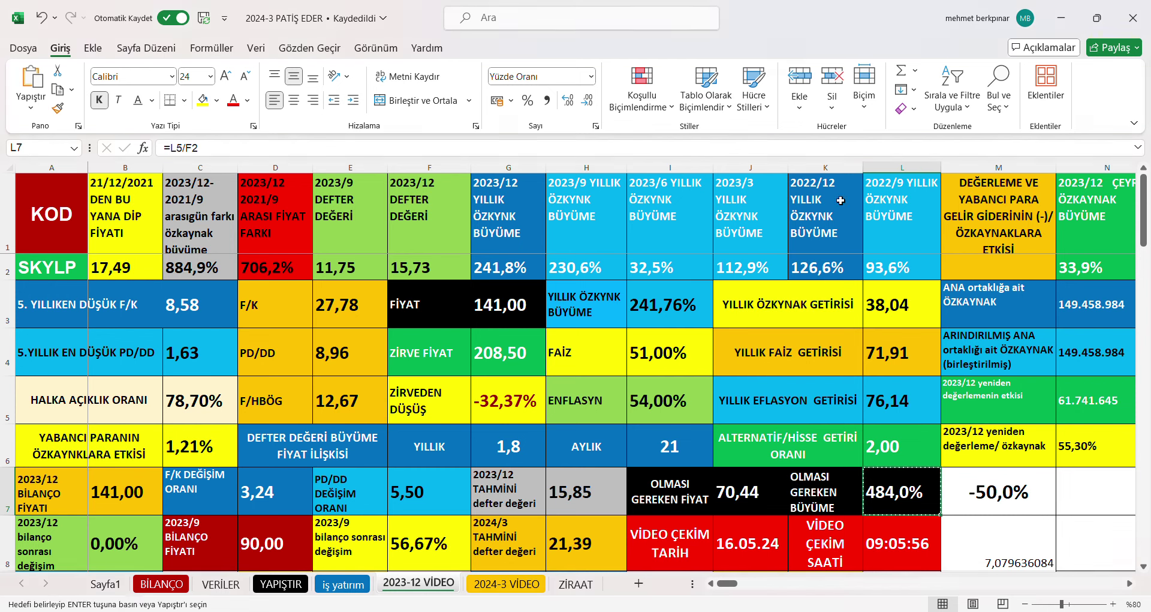
click(533, 275)
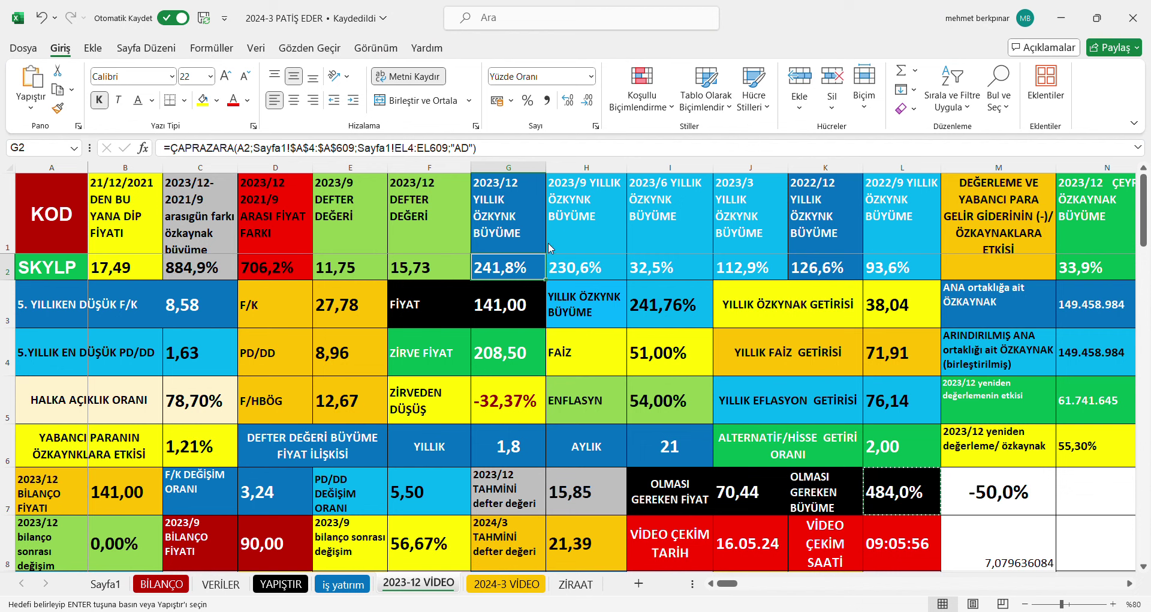
key(ctrl+shift+v)
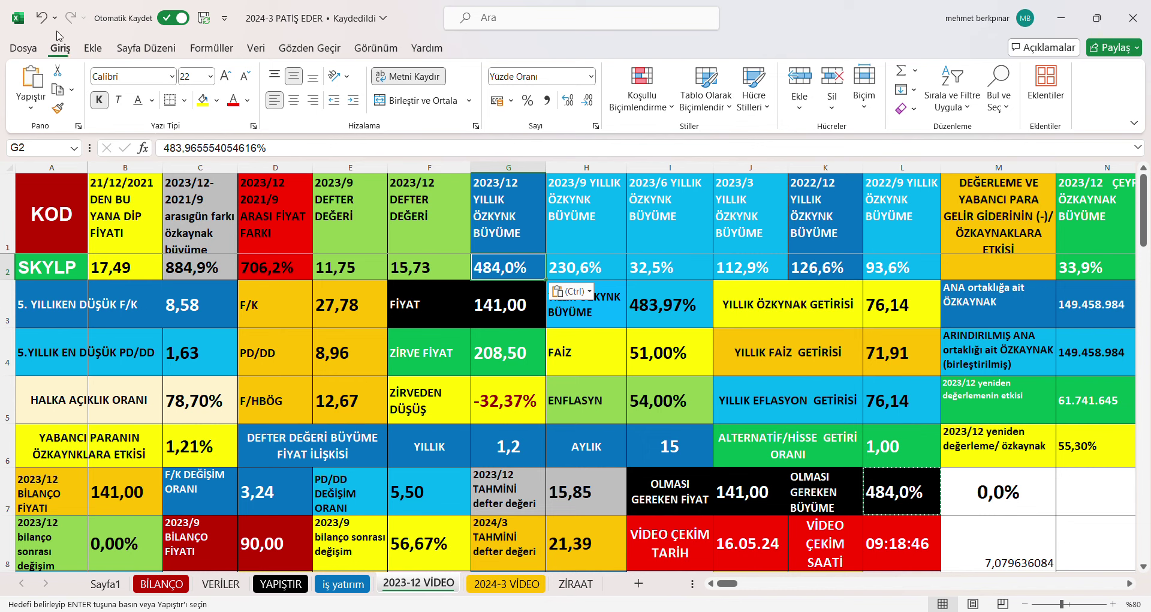
click(42, 20)
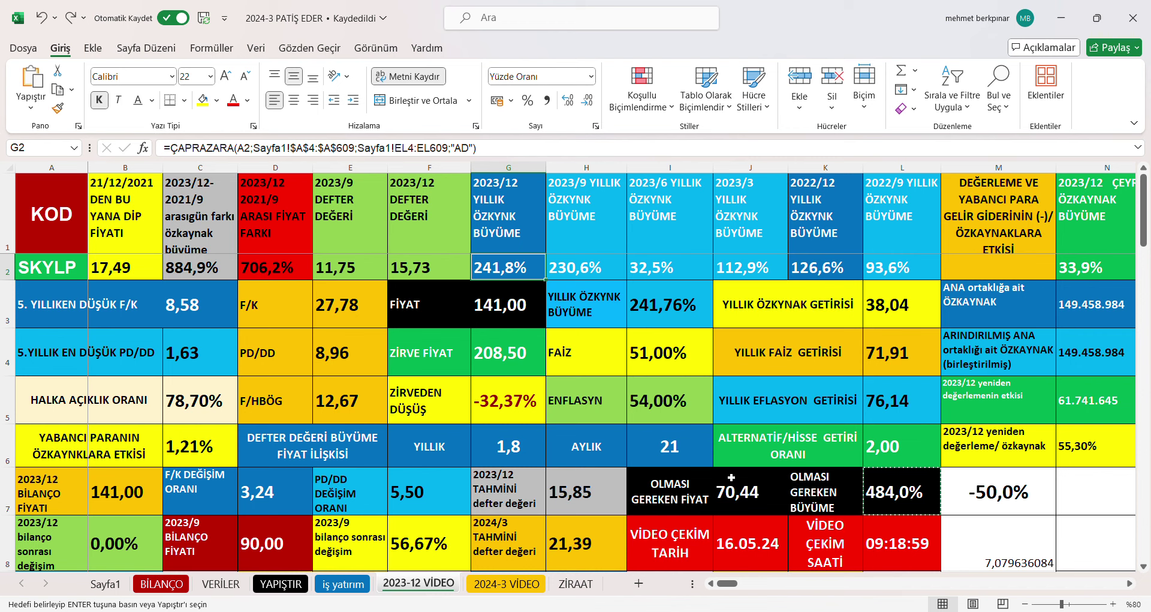
Test the OLMASI GEREKEN FİYAT from J7 as a pasted value in the price cell G3, undo it, and reselect J7.
click(738, 492)
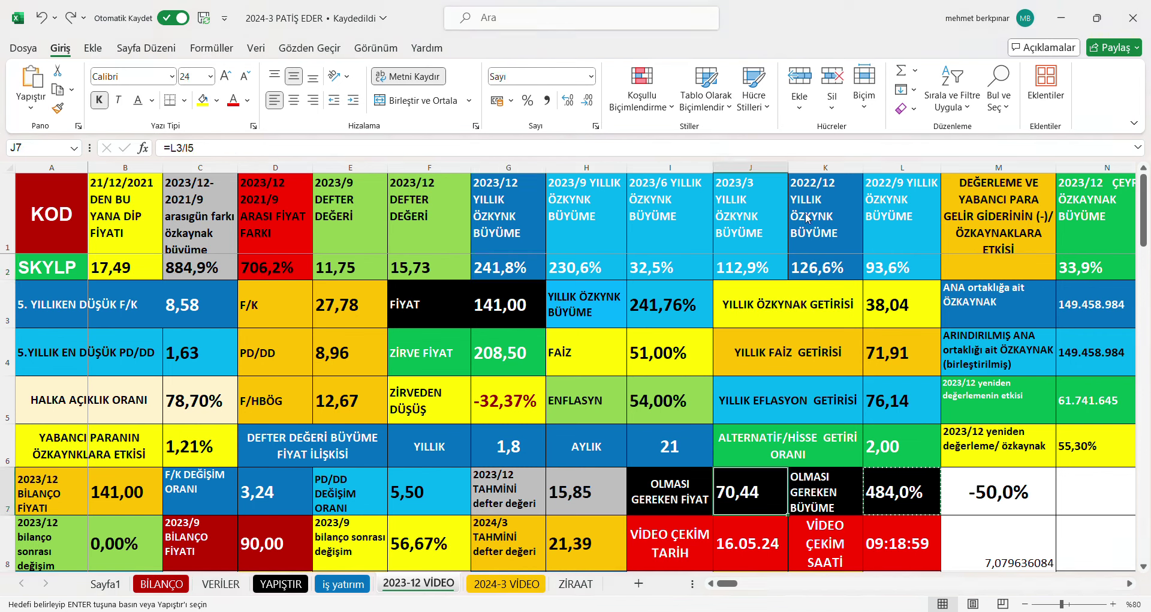
key(ctrl+c)
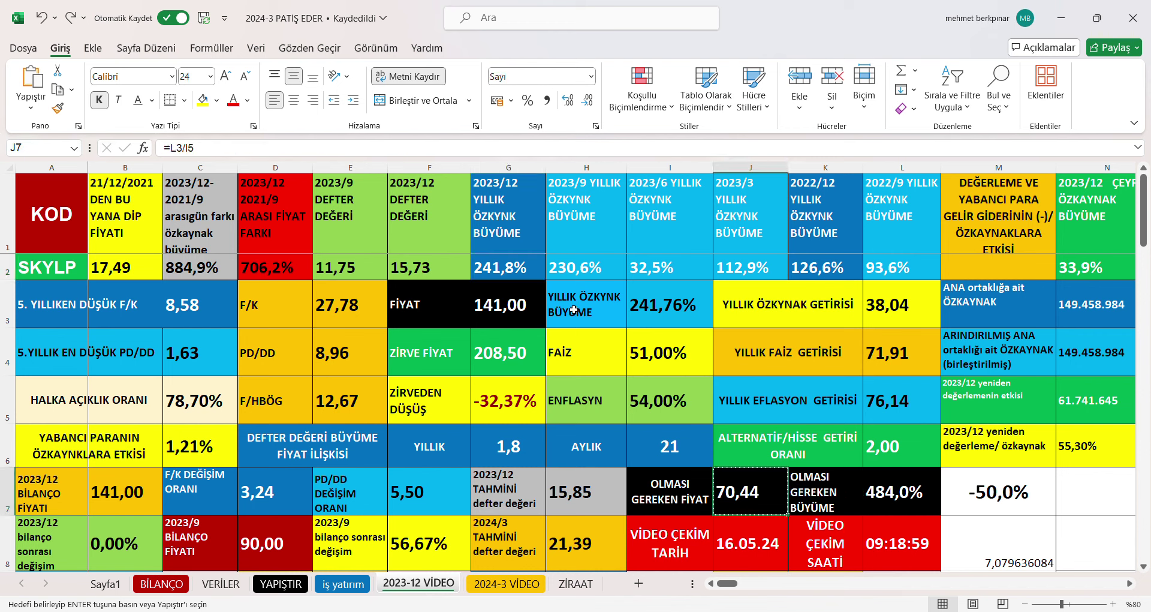
click(507, 304)
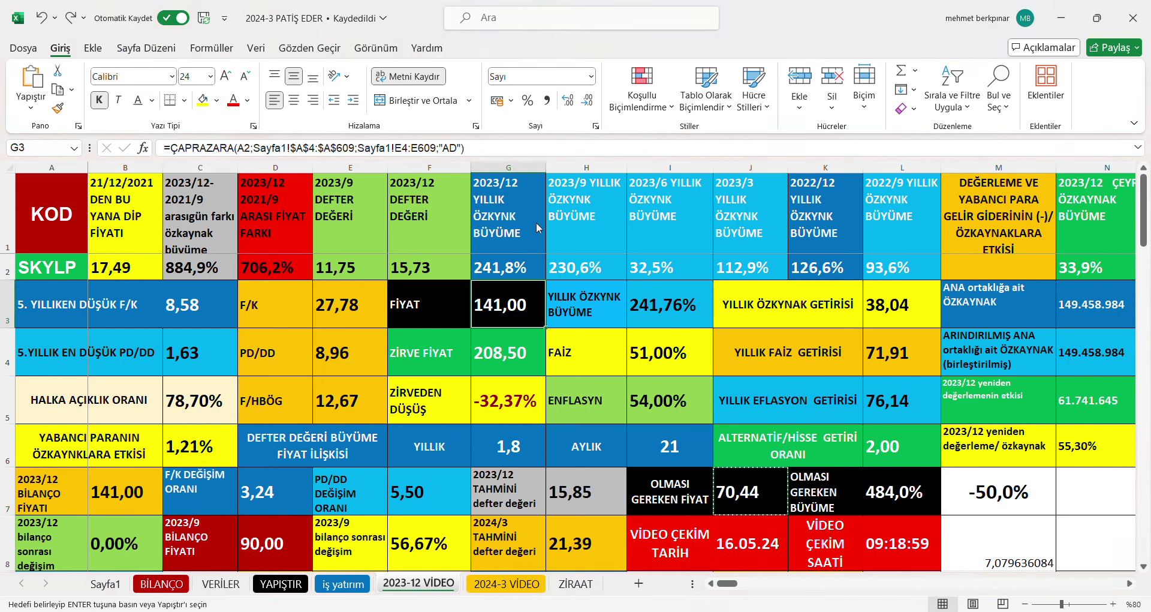
key(ctrl+v)
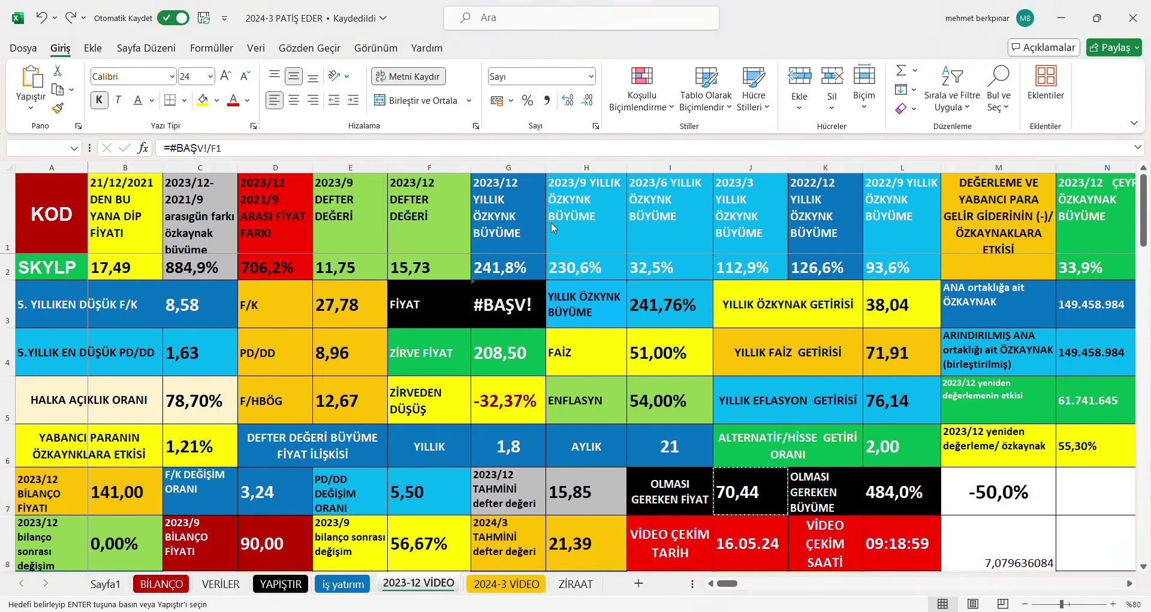
key(ctrl)
key(v)
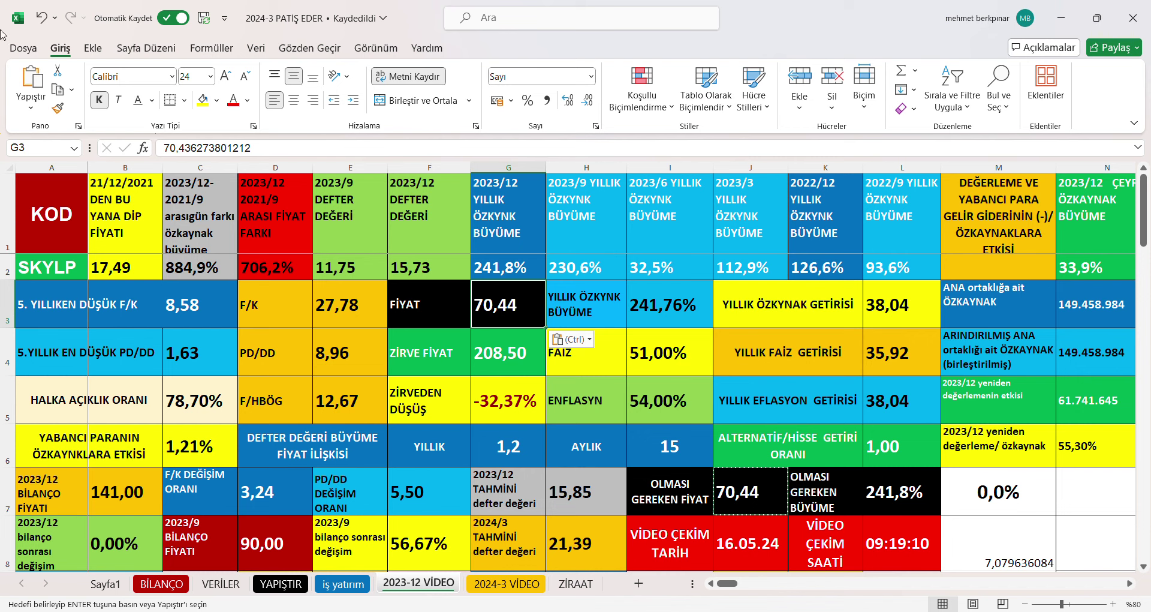
click(41, 18)
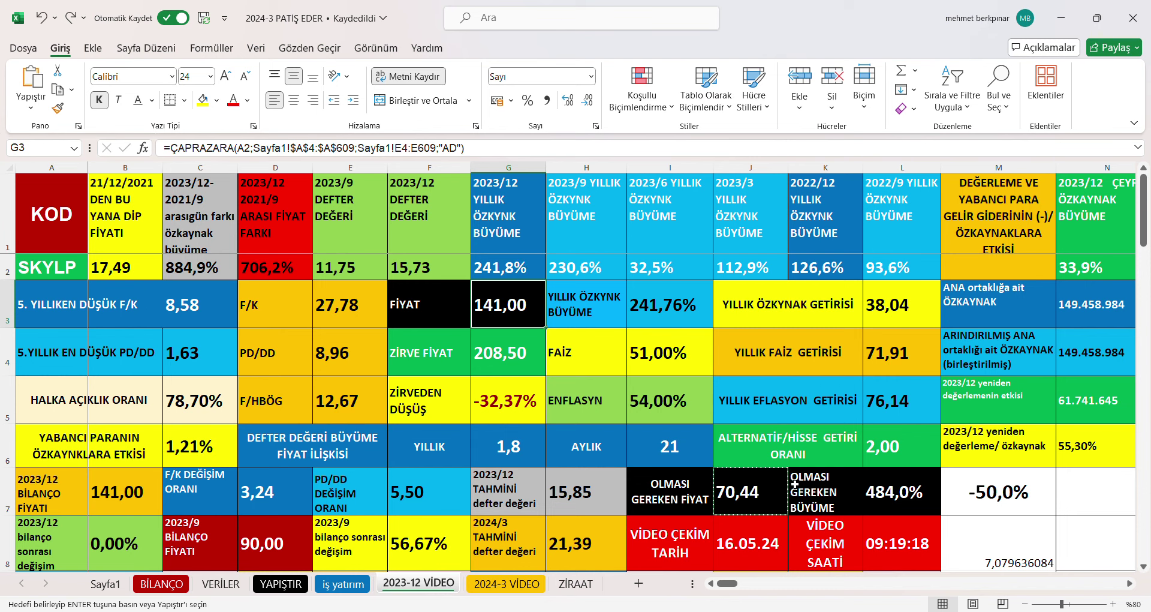
click(777, 500)
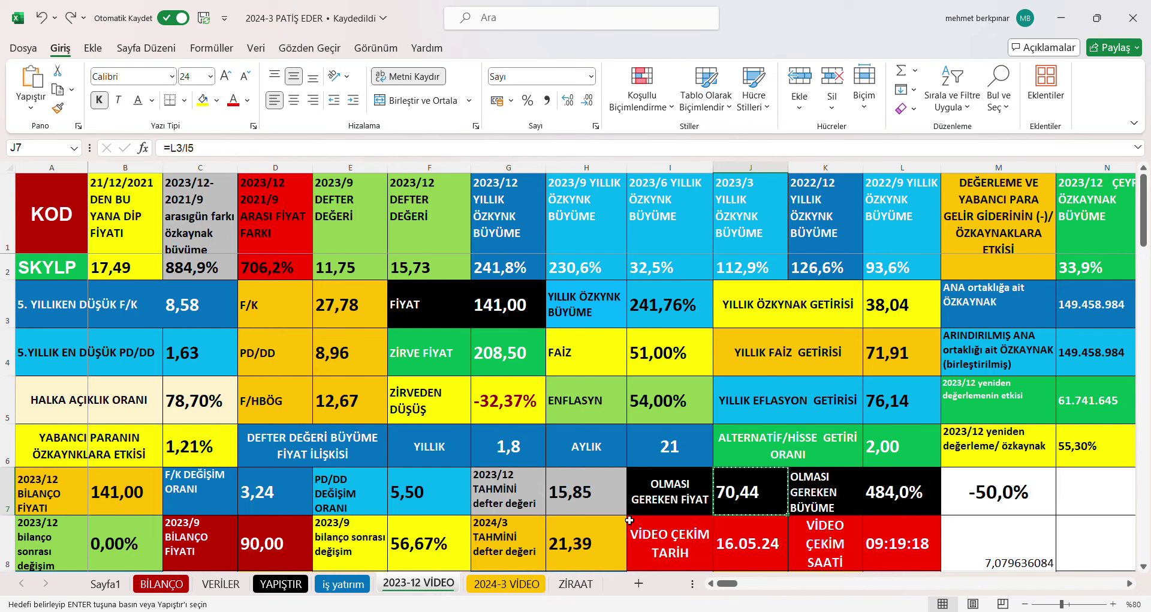